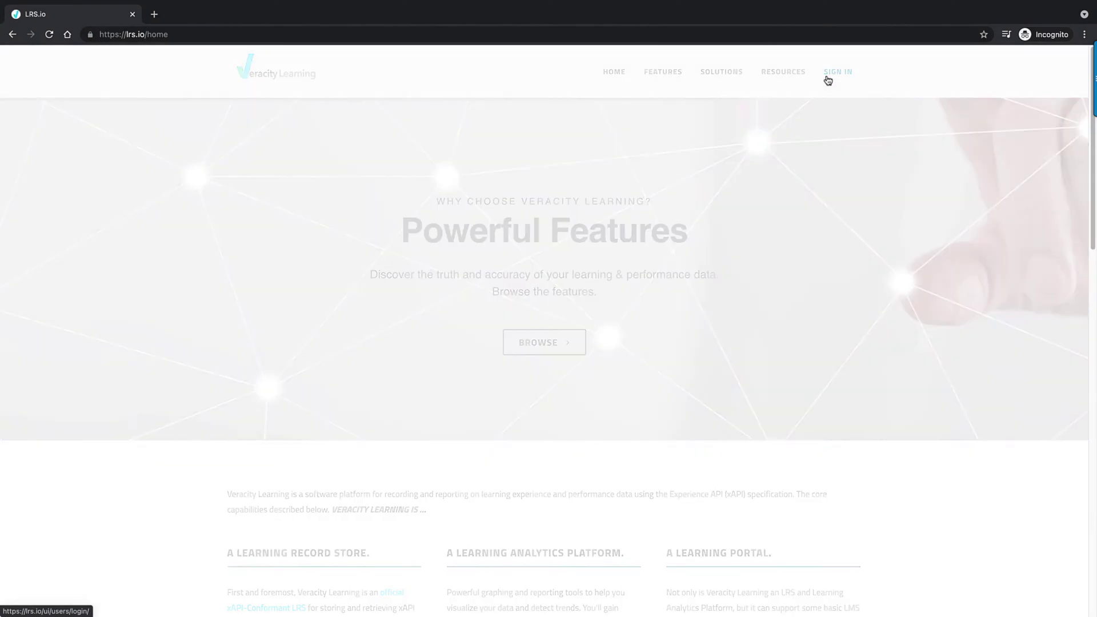
- Go from the lrs.io home page to the SIGN IN page
left_click(828, 79)
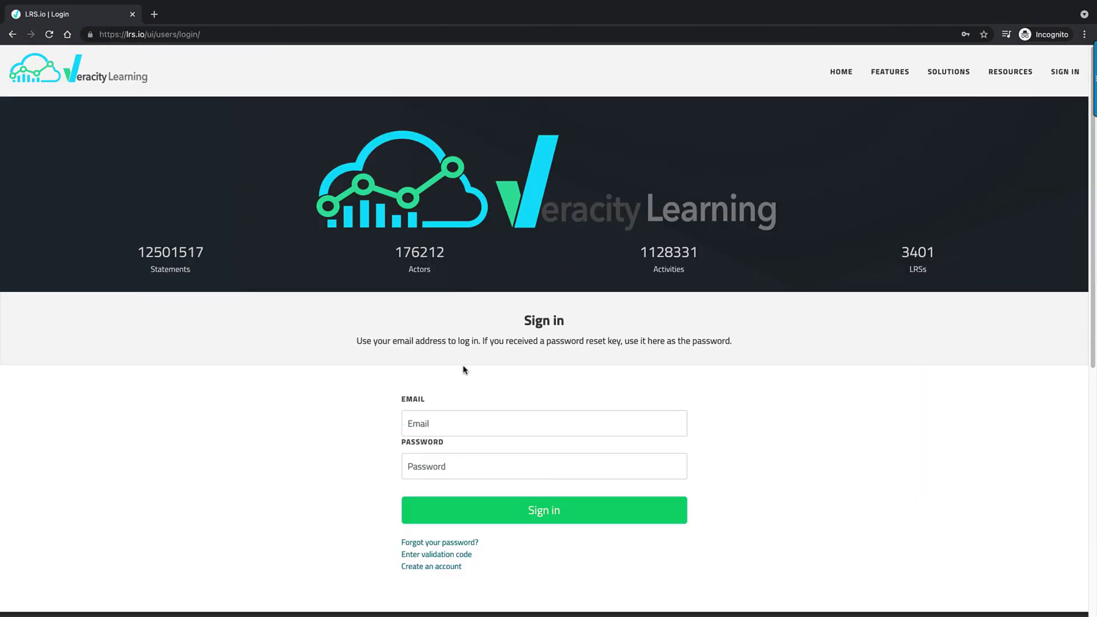
- Sign in with the saved account login, then begin creating a new LRS
left_click(473, 426)
left_click(474, 454)
left_click(499, 516)
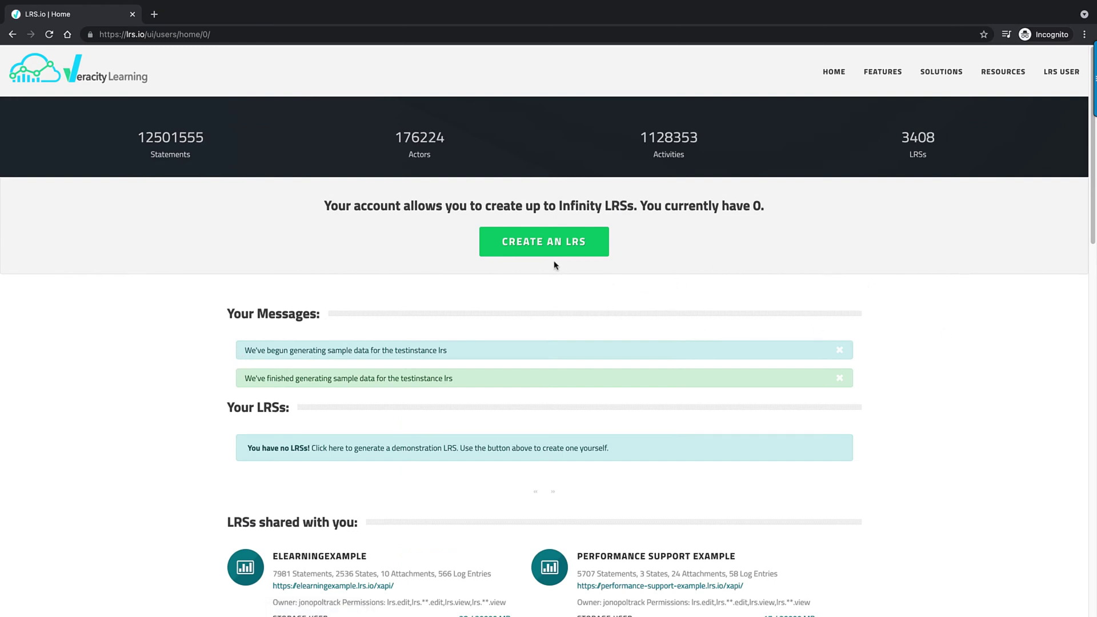
left_click(539, 248)
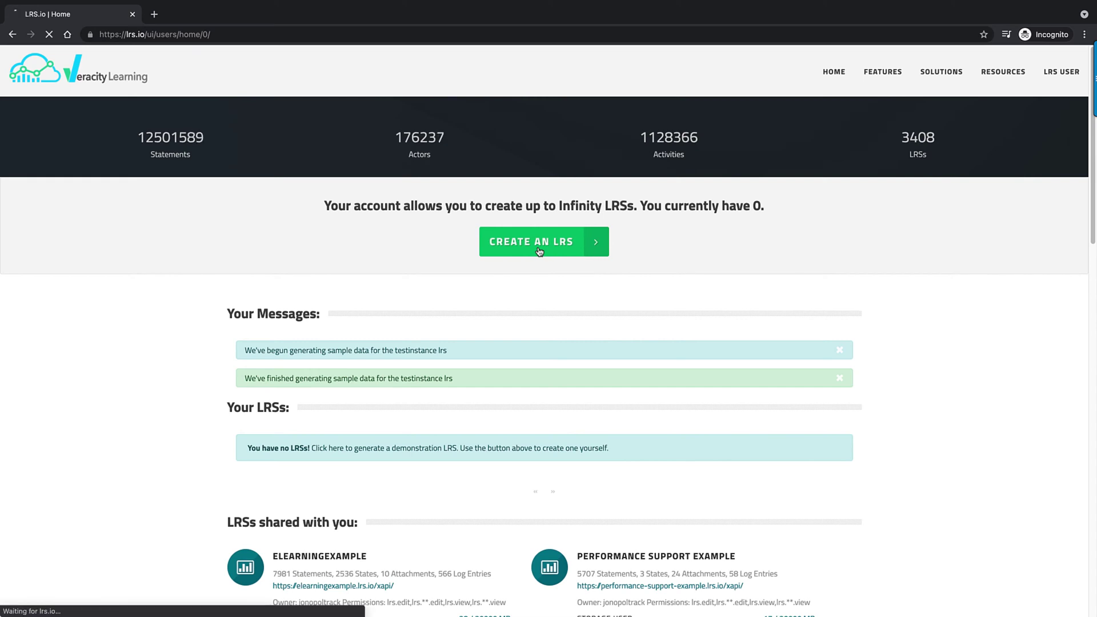
- Create an LRS with name and display name both 'Computer Science 101'
left_click(497, 438)
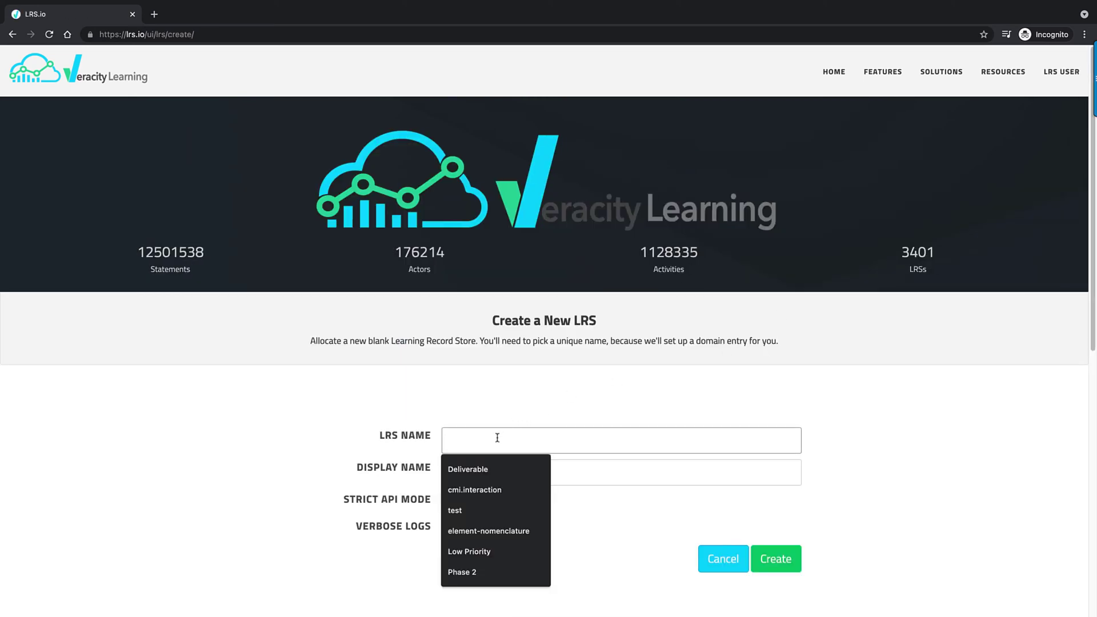
type("Computer ")
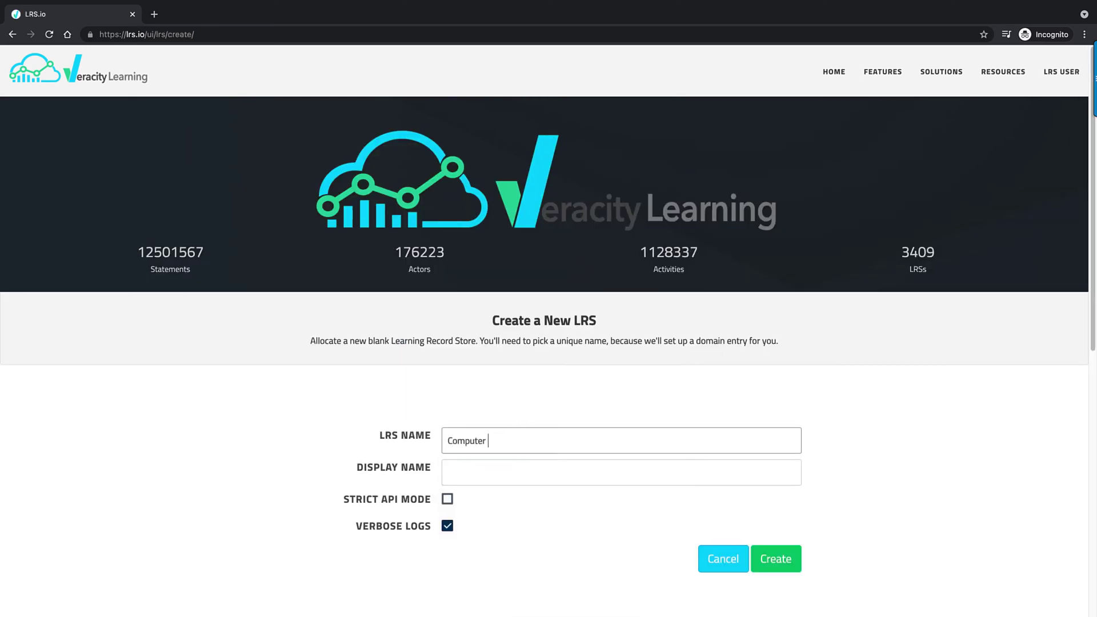
type("Science 101")
left_click_drag(631, 444, 432, 445)
key("ctrl+c")
left_click(497, 473)
key("ctrl+v")
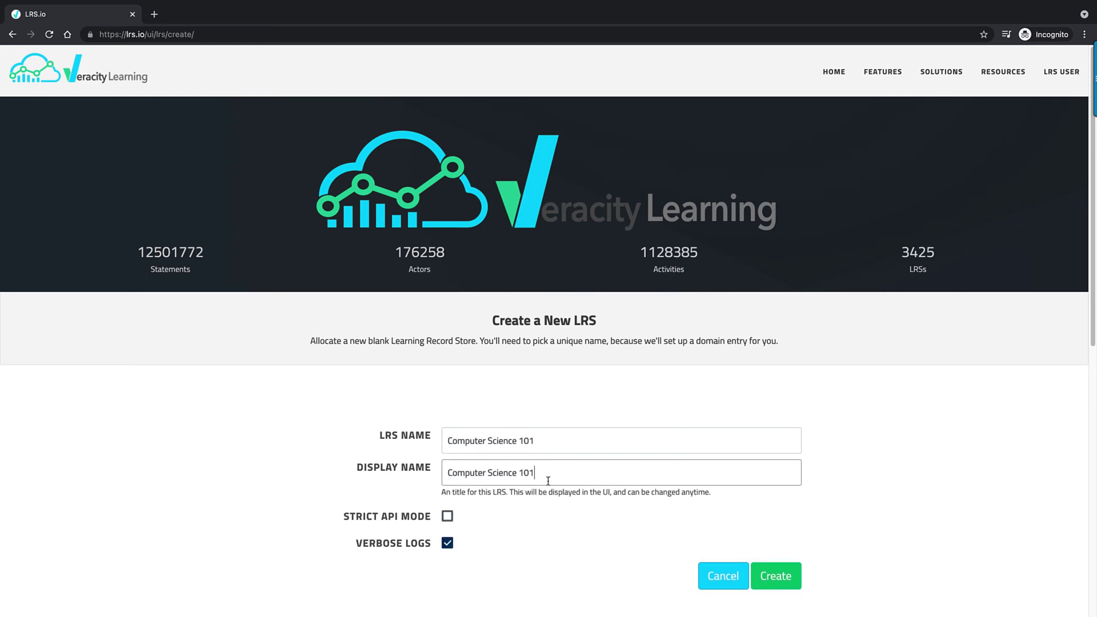
scroll(476, 521, "down", 2)
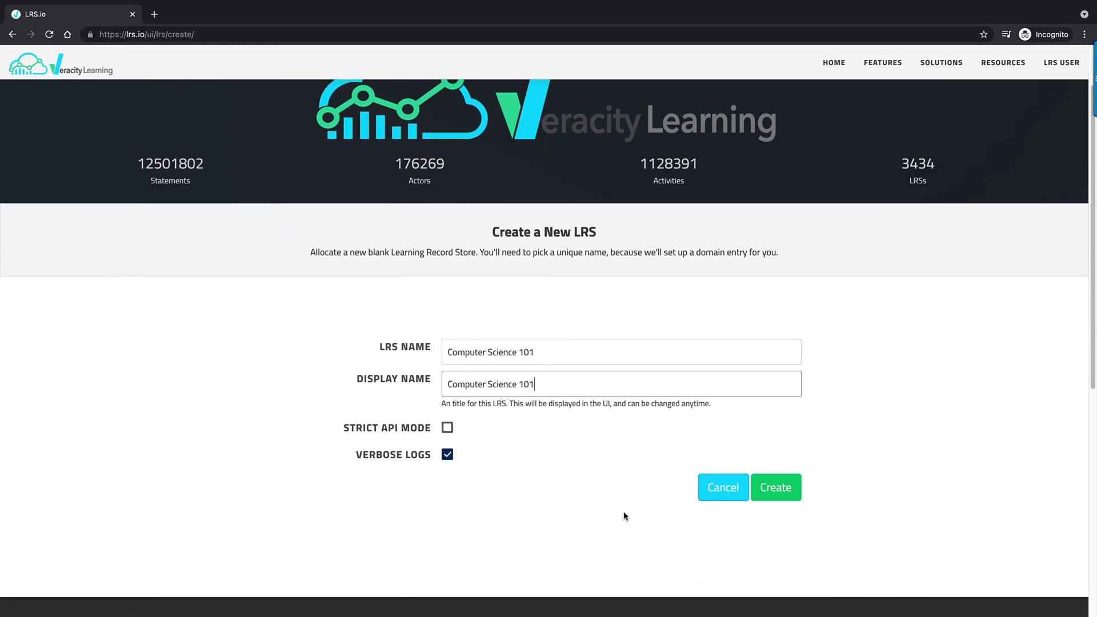
left_click(795, 501)
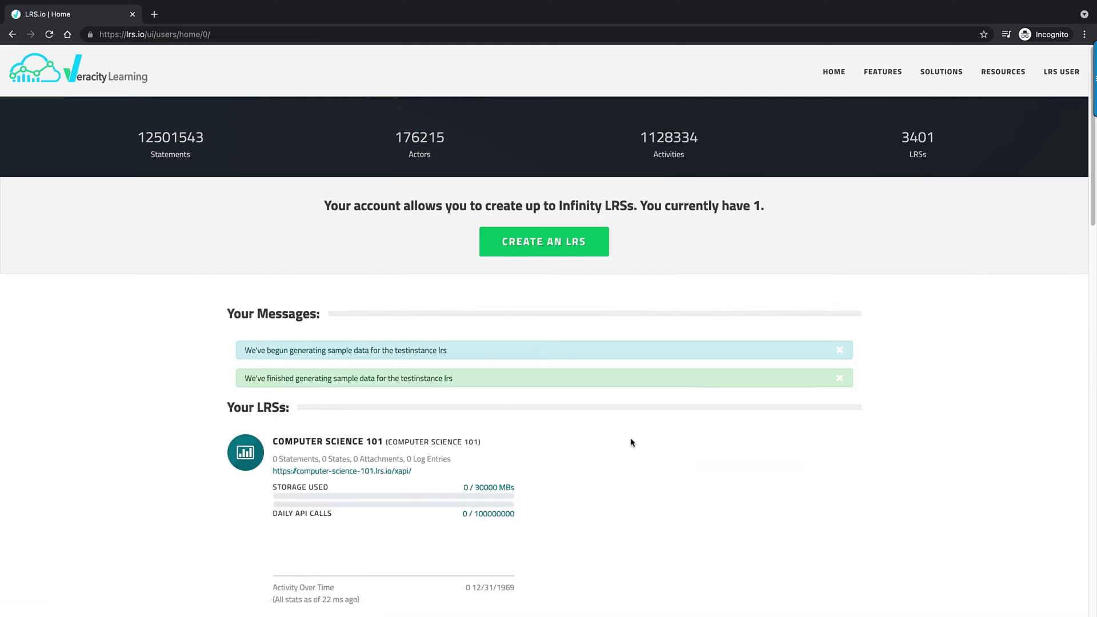
- Open Computer Science 101 and start a new key from its empty Access Keys page
left_click(307, 443)
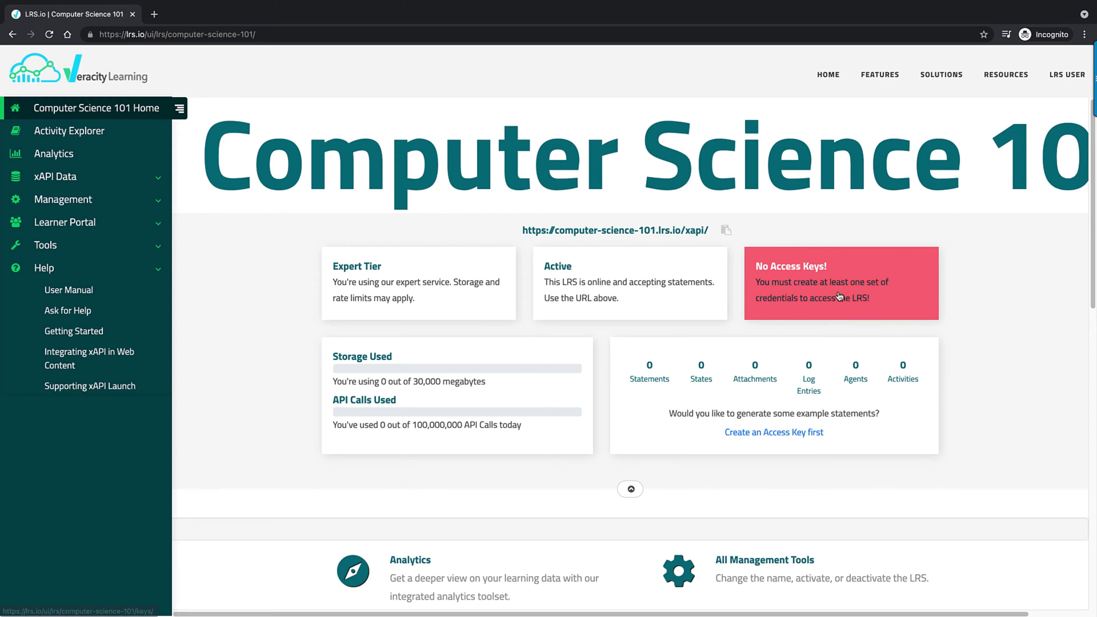
left_click(791, 295)
left_click(283, 385)
- Create an enabled read/write access key named cs101
left_click(535, 345)
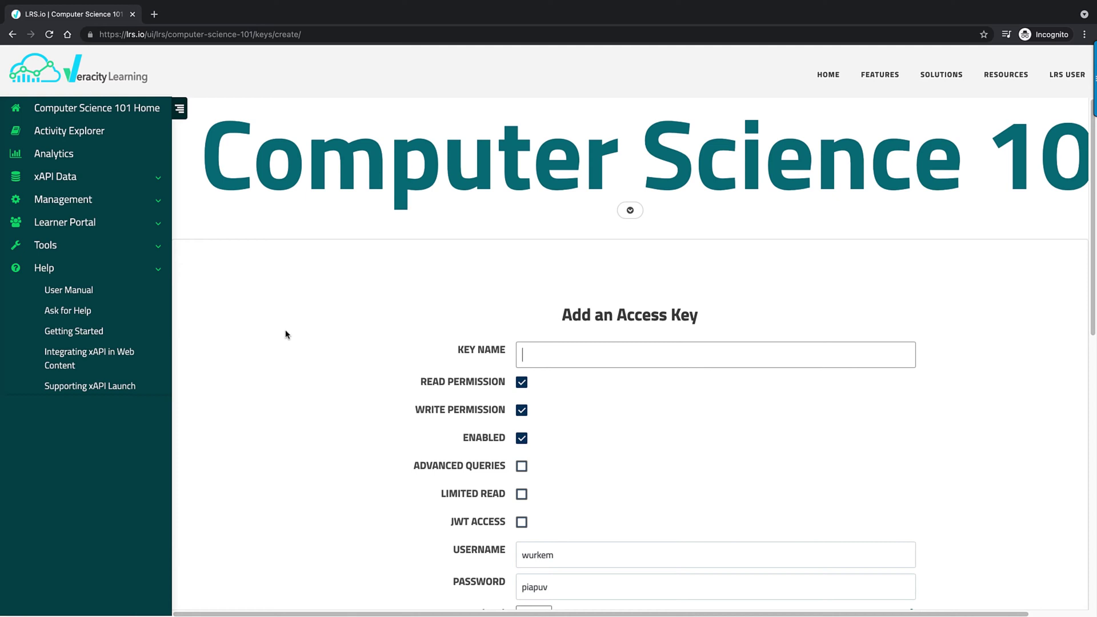
type("cs101")
scroll(266, 292, "down", 4)
left_click(883, 449)
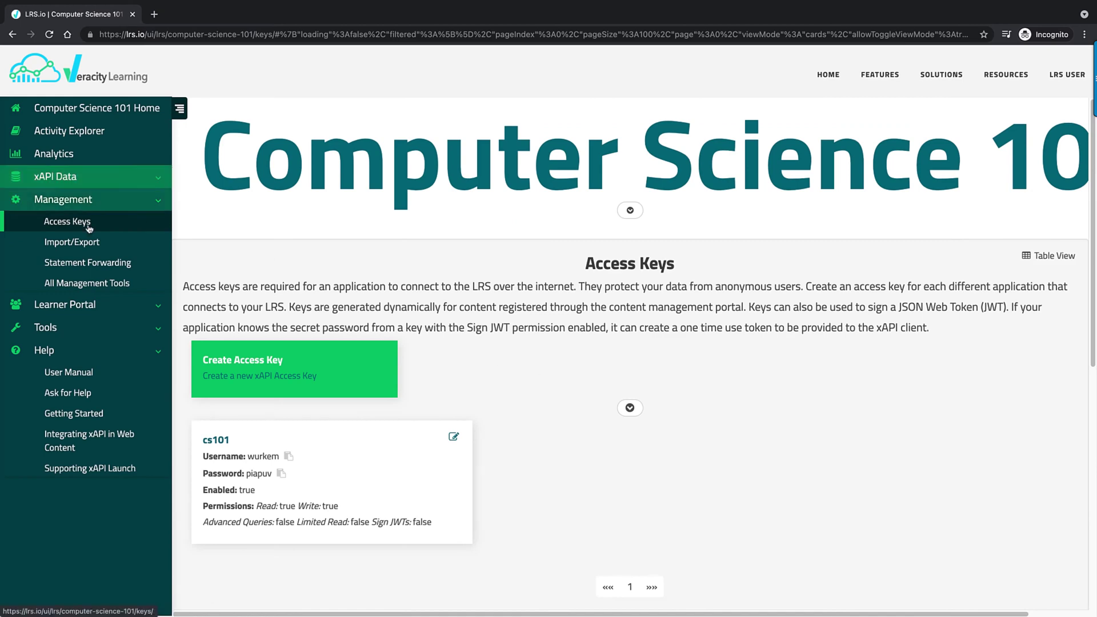
- View the empty Statements list under xAPI Data, then go back to Computer Science 101 Home
left_click(84, 179)
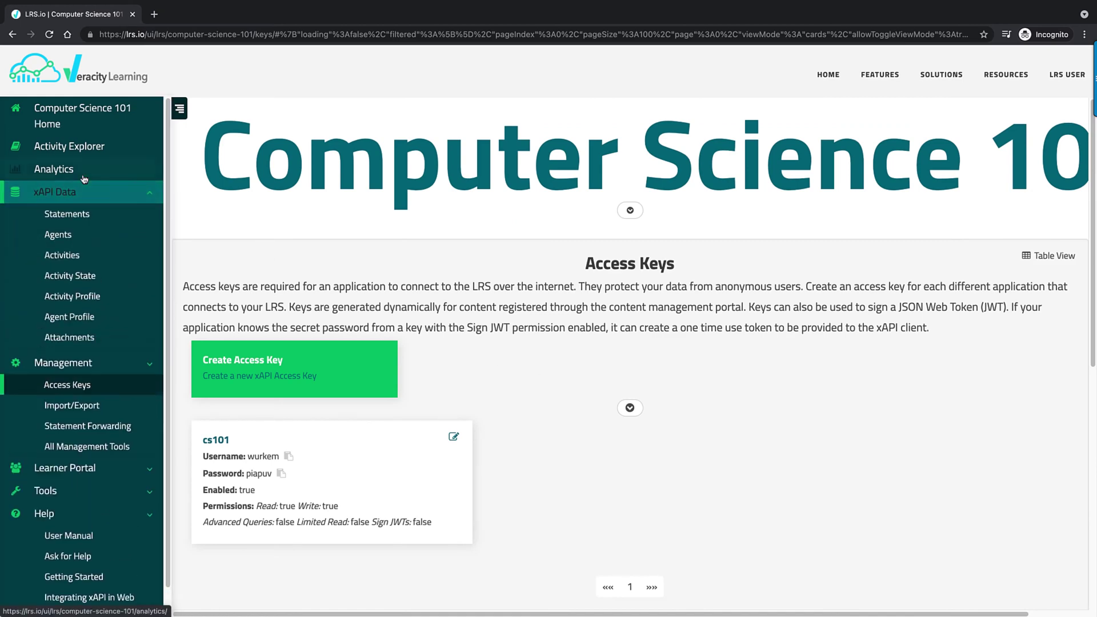
left_click(67, 213)
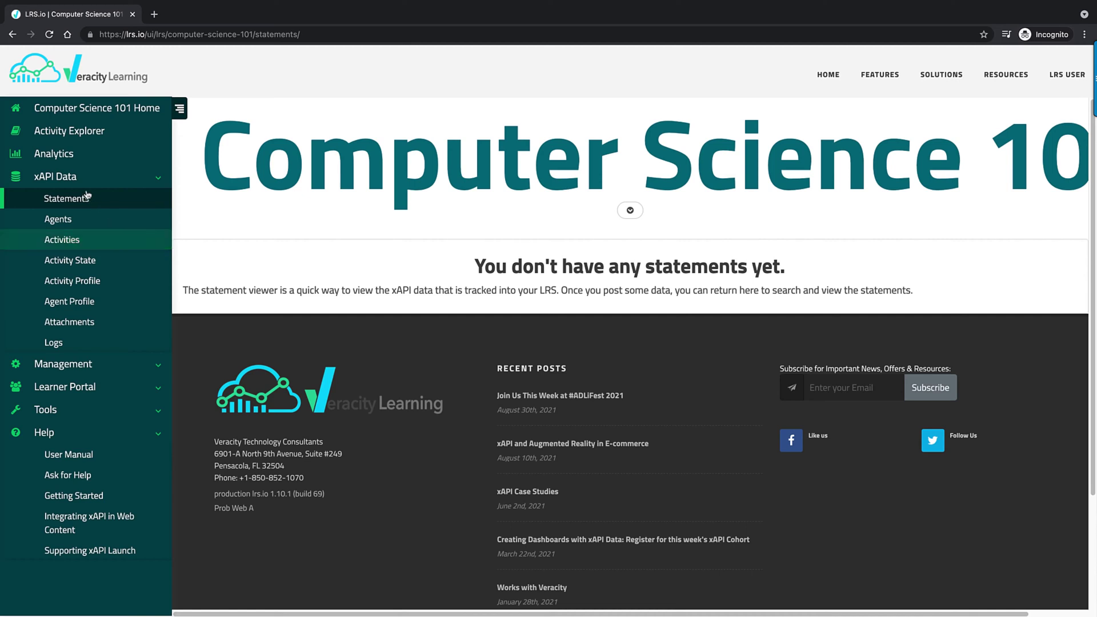
left_click(81, 108)
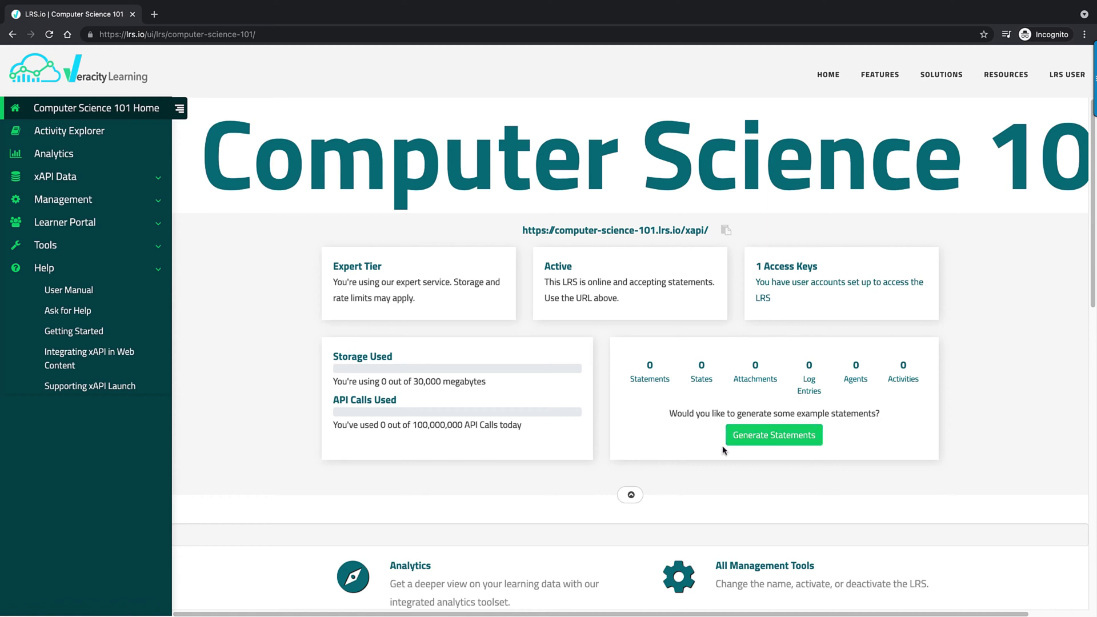
- Generate the 2,208 example statements and open them in the statement viewer
left_click(766, 443)
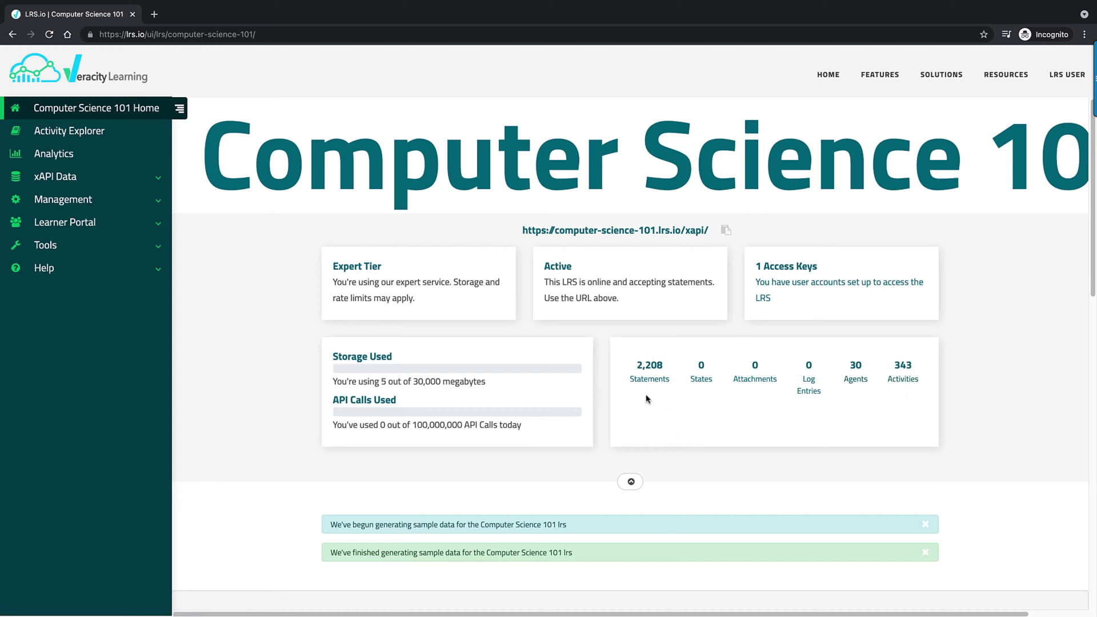
left_click(650, 377)
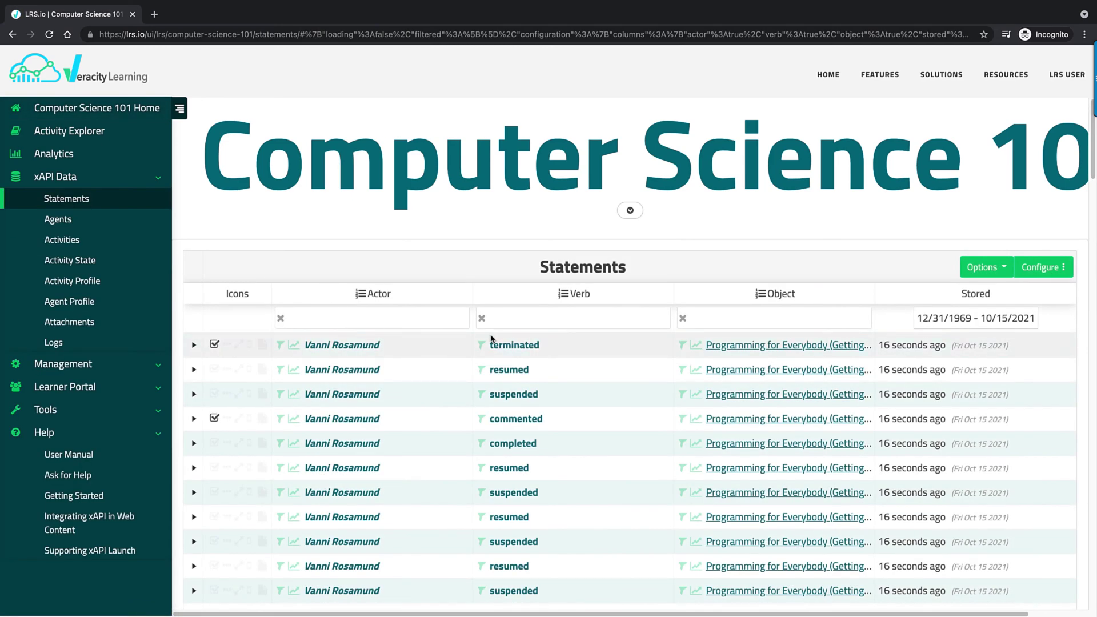
- Try the object filter, then expand the terminated statement's JSON
left_click(611, 325)
left_click(824, 326)
left_click(194, 347)
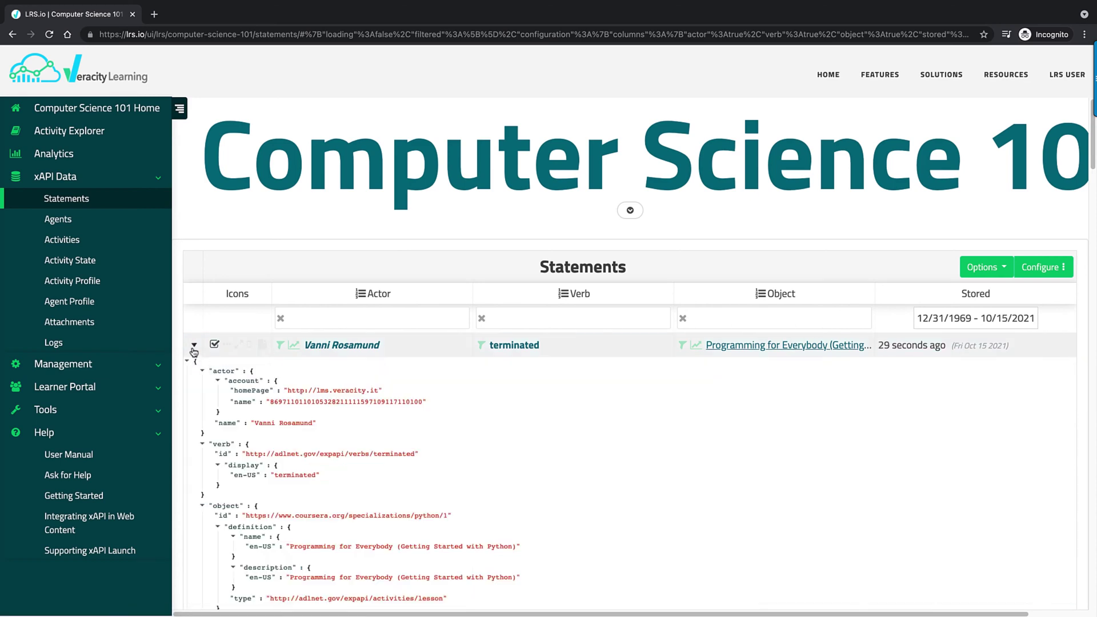
left_click(194, 346)
left_click(194, 347)
- Read through the terminated statement's JSON, including its context section, then collapse the row
scroll(521, 455, "down", 3)
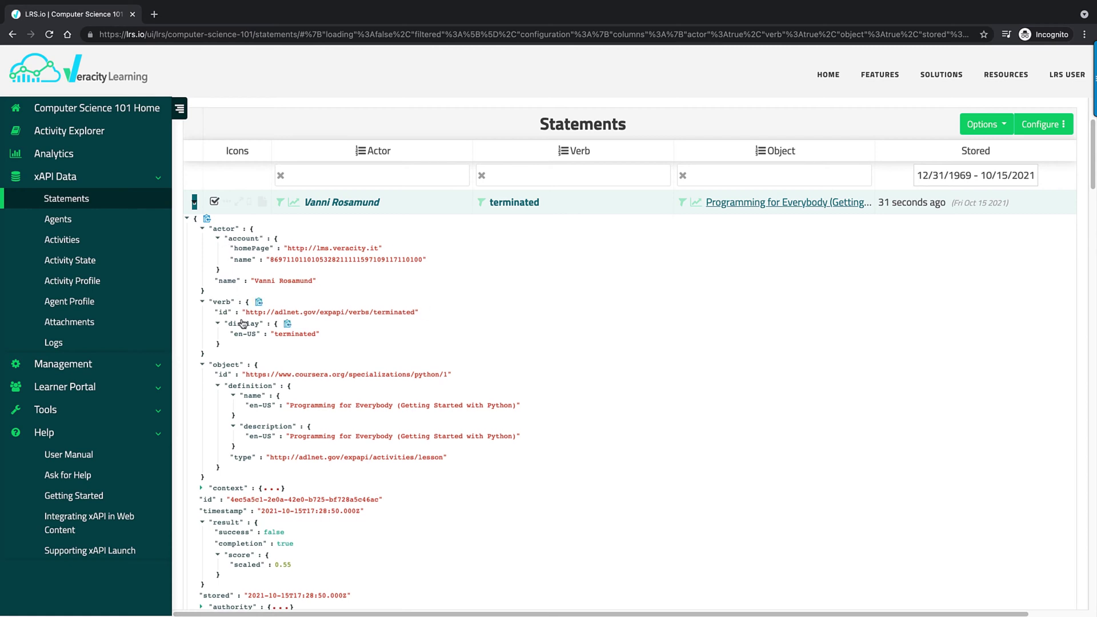
scroll(312, 312, "down", 1)
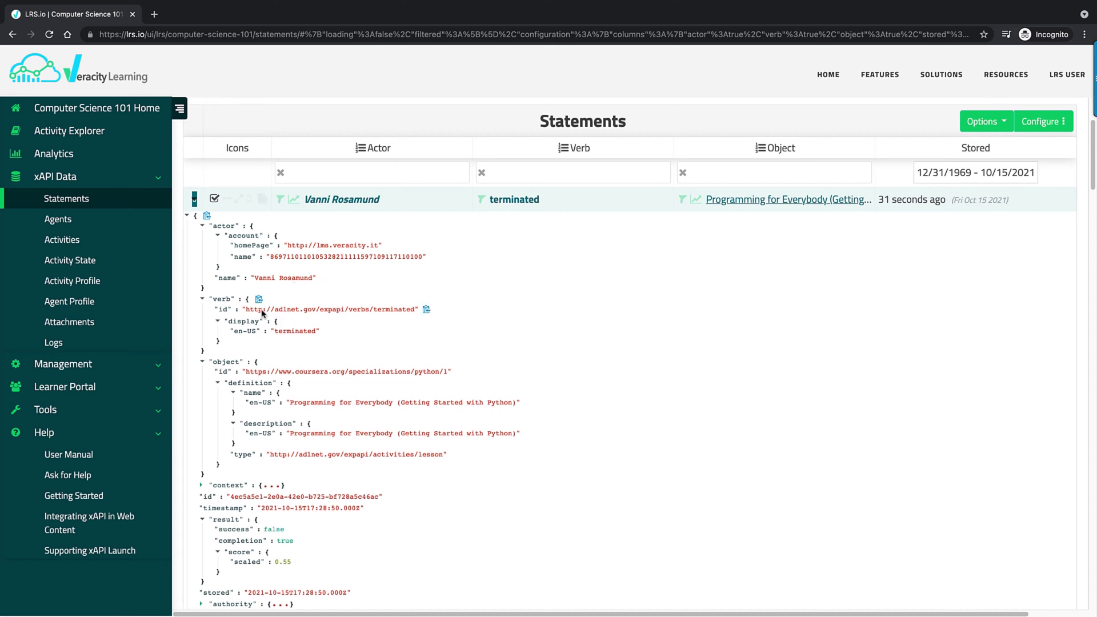
scroll(306, 363, "down", 1)
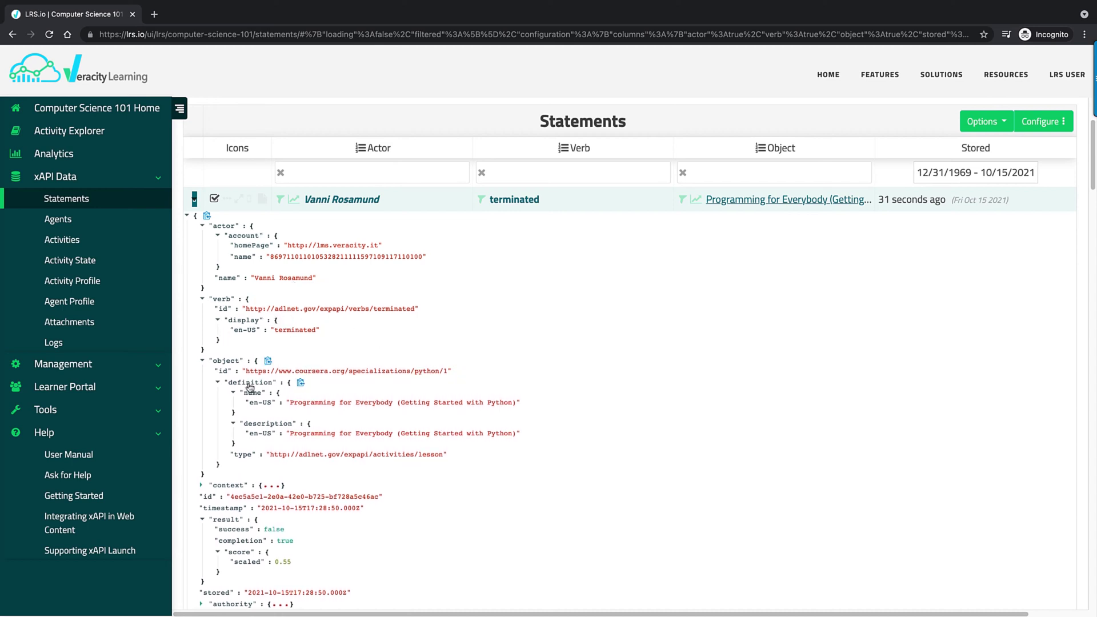
scroll(403, 378, "down", 3)
scroll(348, 289, "down", 1)
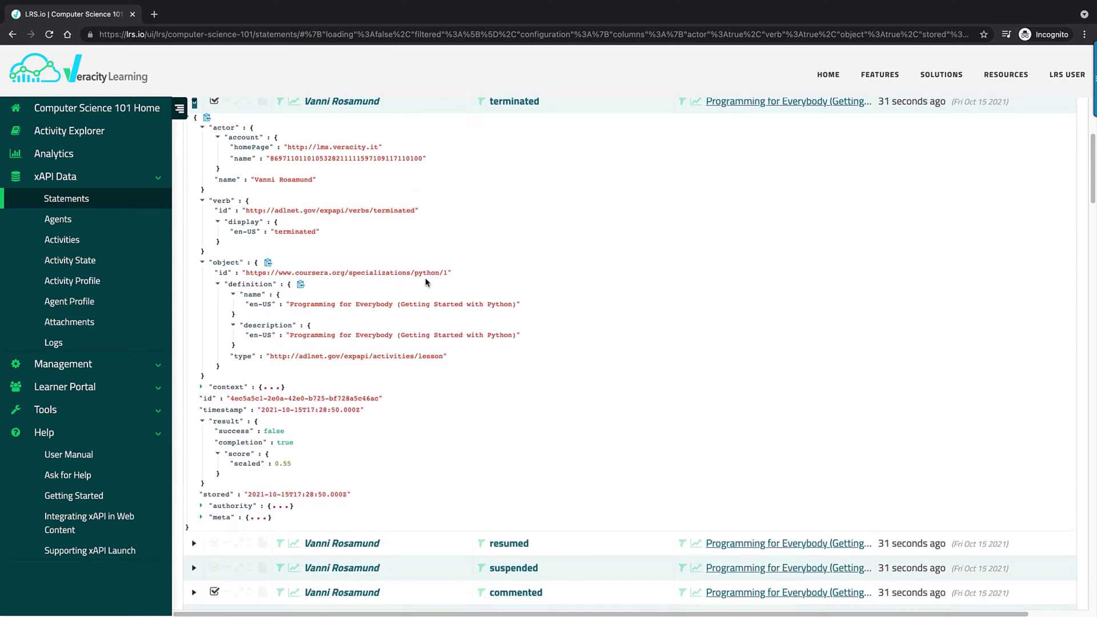
scroll(480, 387, "down", 1)
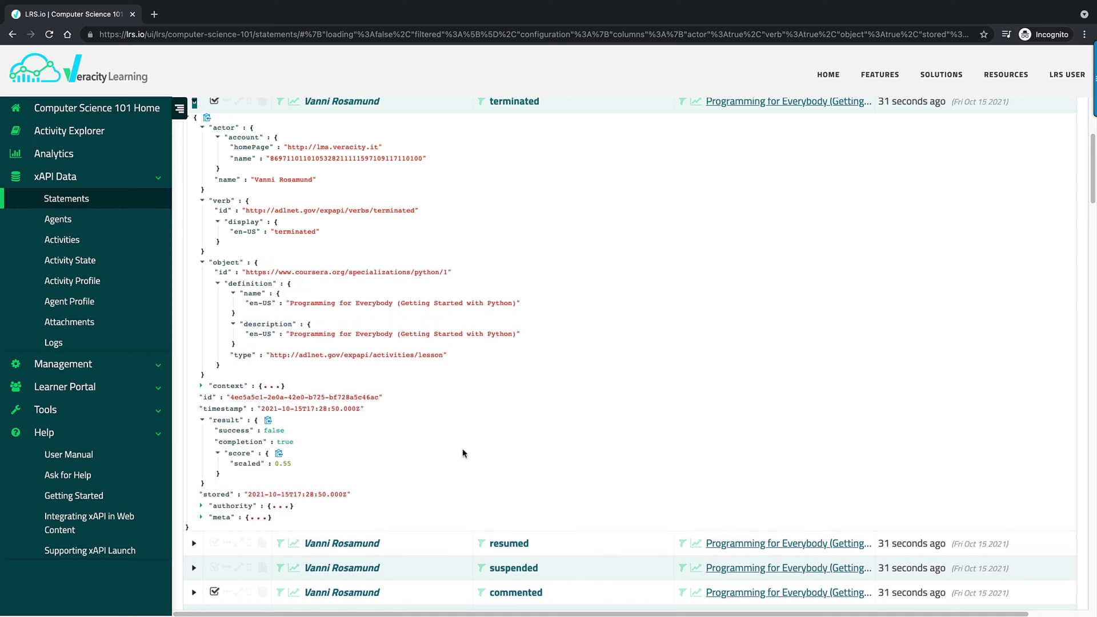
left_click(203, 387)
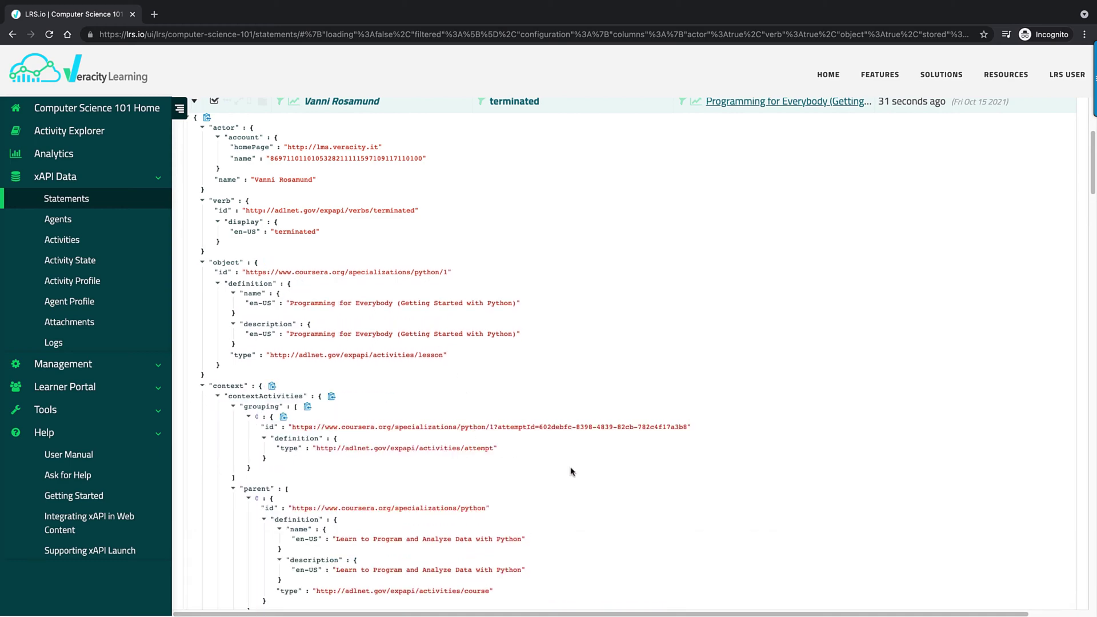
scroll(571, 471, "down", 3)
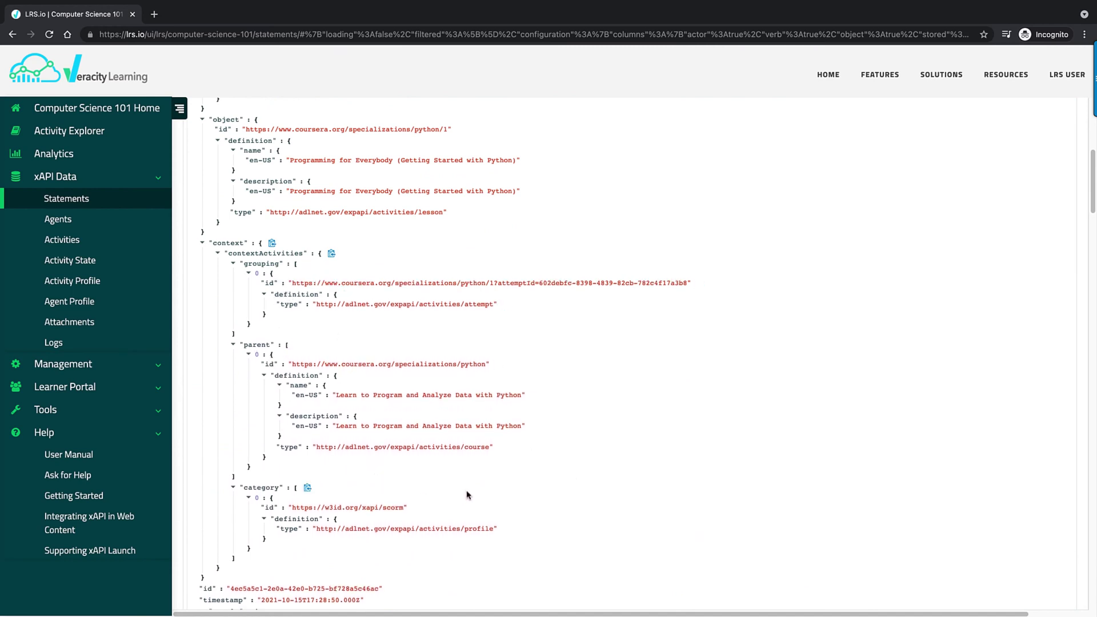
scroll(400, 519, "down", 2)
scroll(400, 525, "down", 3)
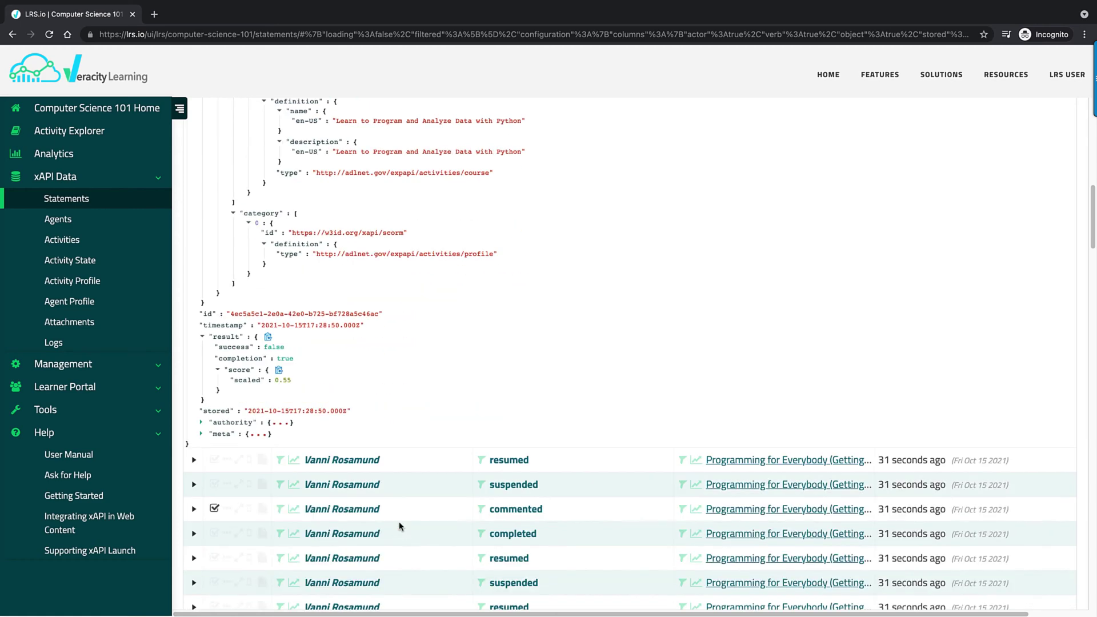
scroll(400, 525, "up", 4)
scroll(400, 526, "up", 10)
left_click(507, 345)
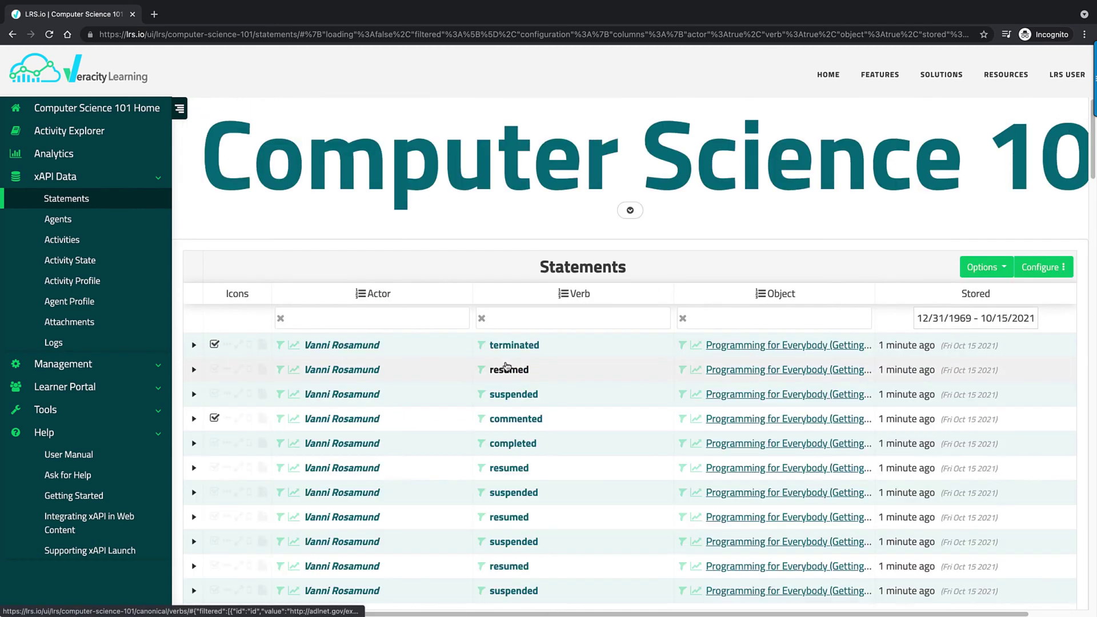
left_click(281, 346)
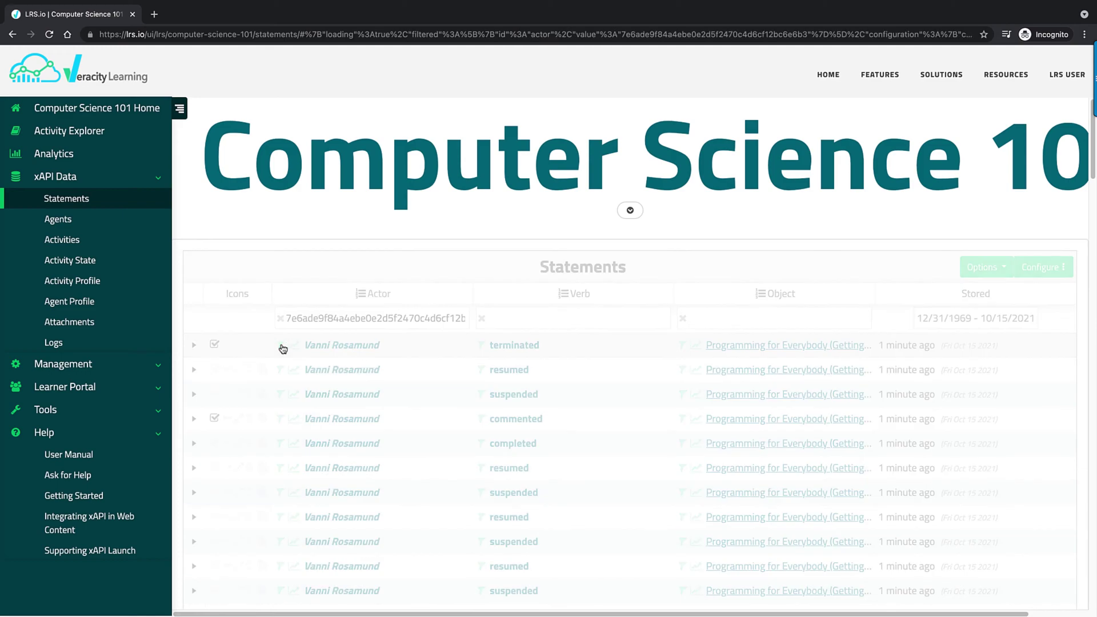
scroll(430, 411, "down", 15)
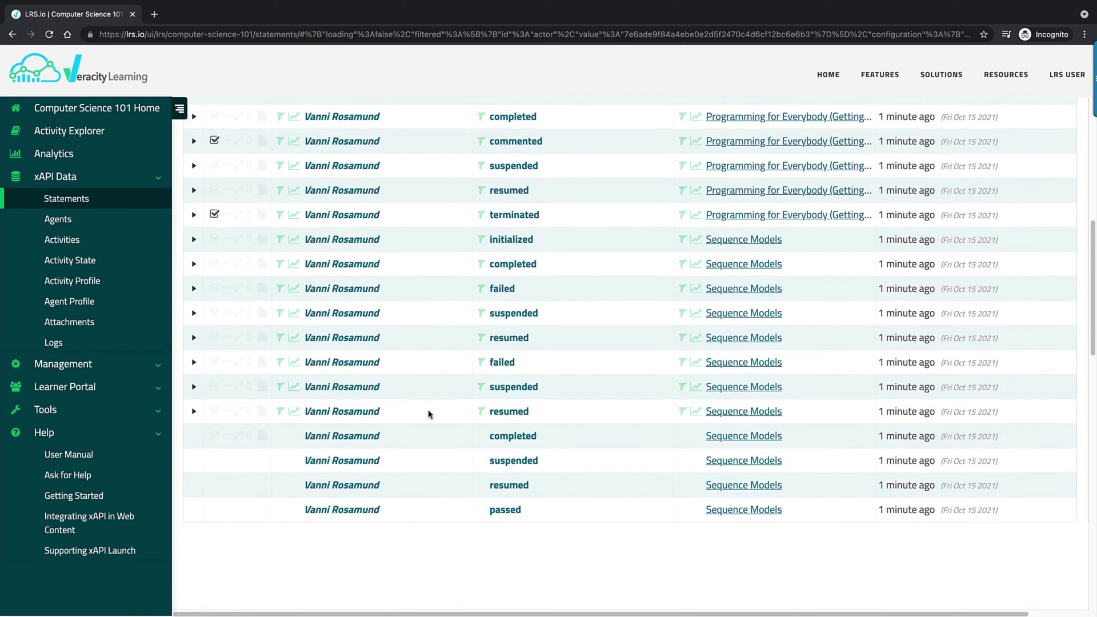
scroll(431, 417, "up", 15)
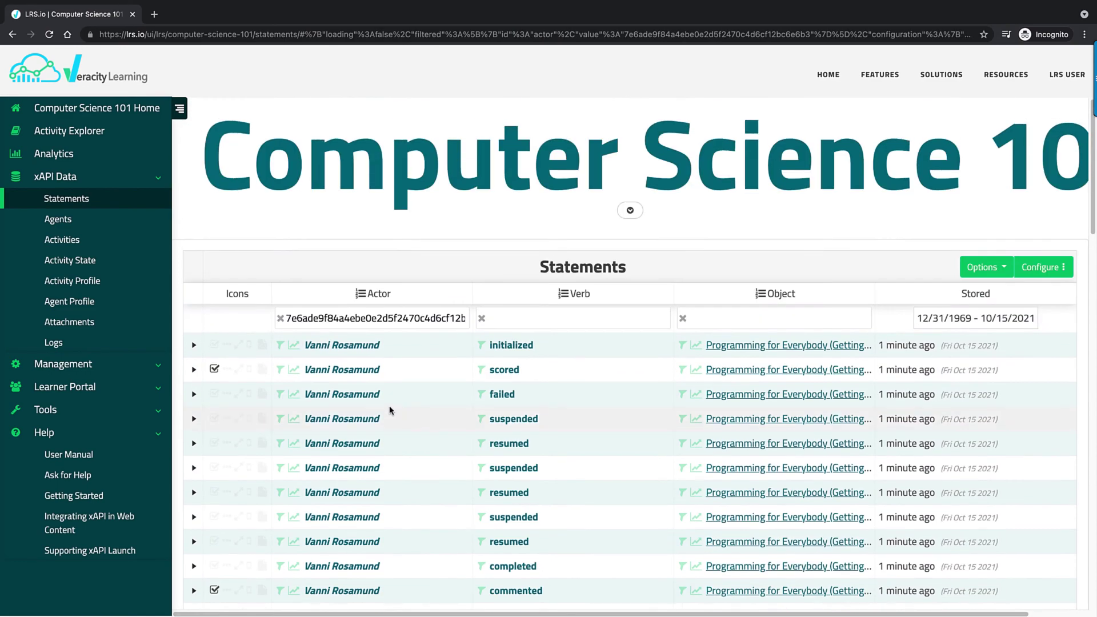
left_click(280, 318)
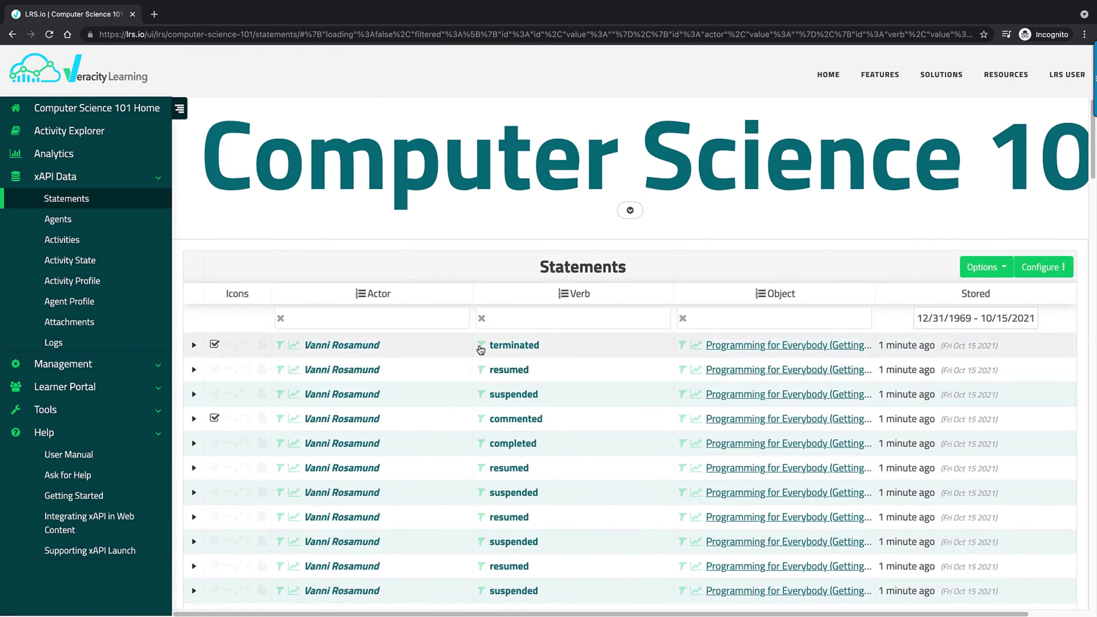
left_click(482, 347)
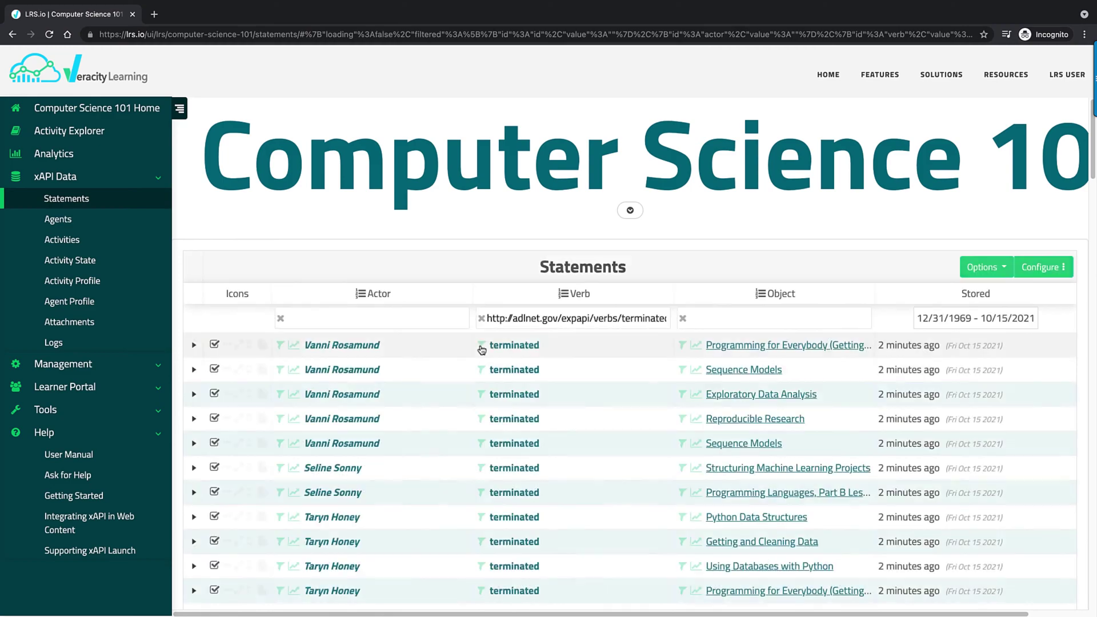
scroll(576, 515, "down", 1)
scroll(576, 515, "down", 5)
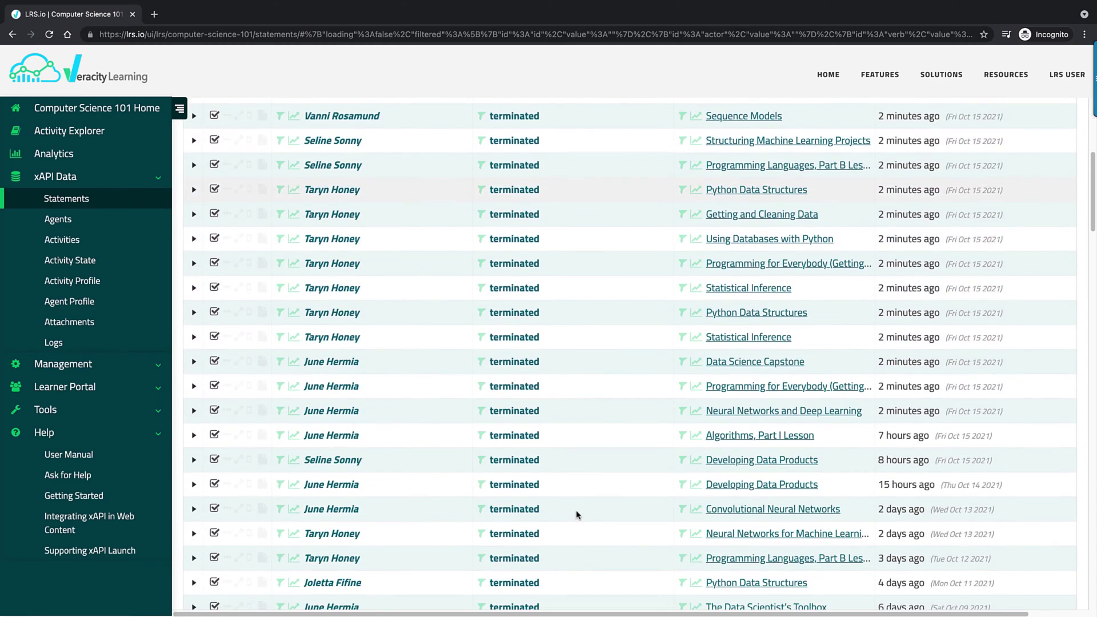
scroll(576, 516, "up", 6)
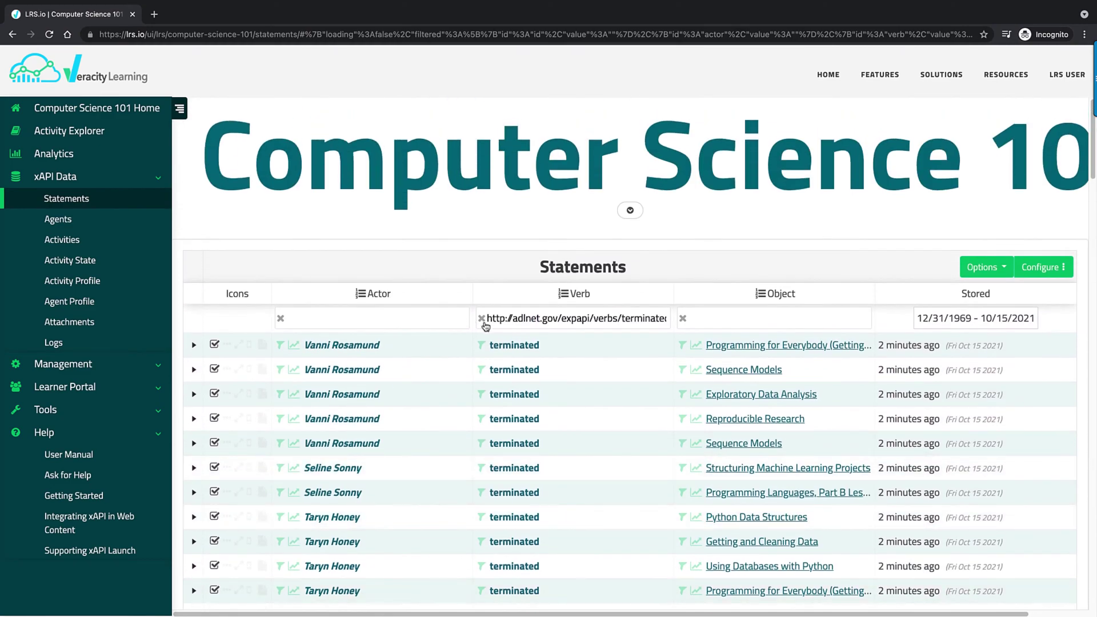
left_click(481, 318)
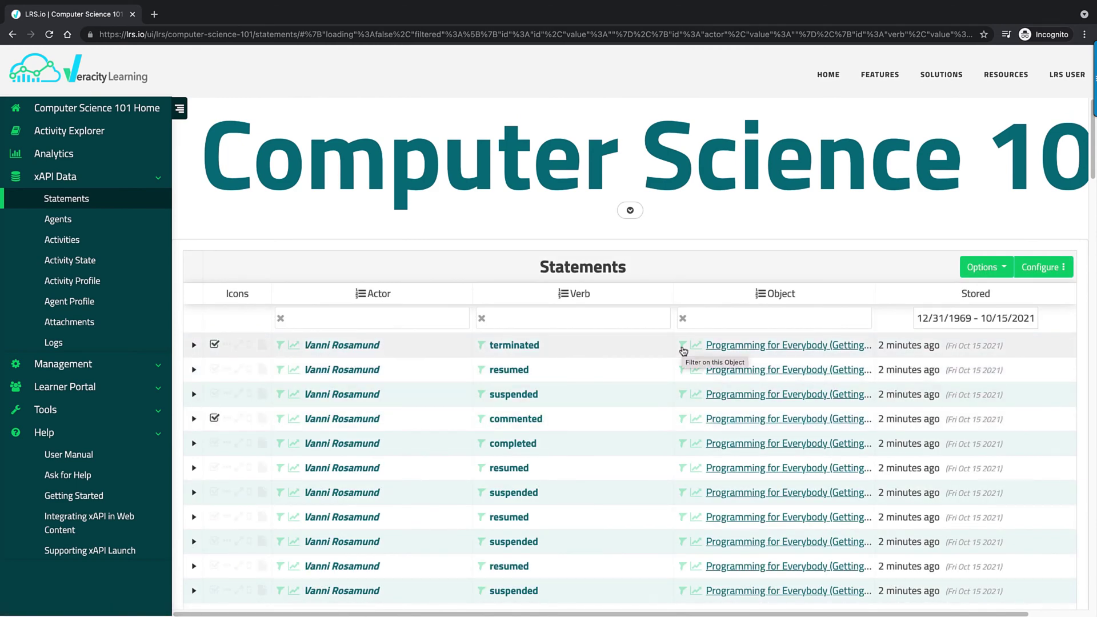
left_click(682, 346)
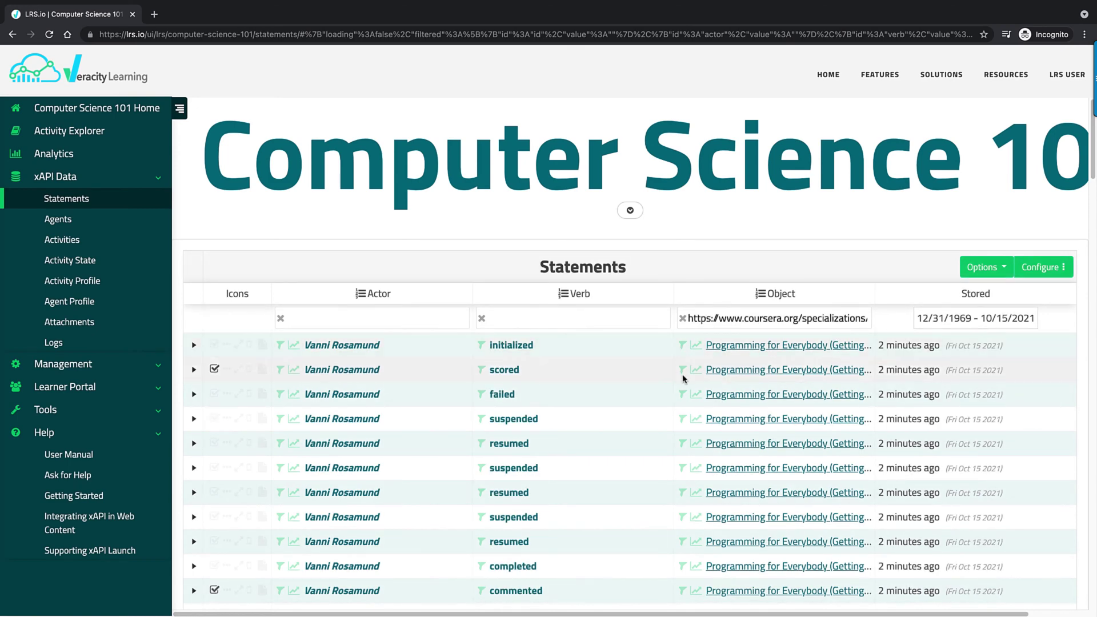
scroll(683, 350, "down", 8)
scroll(684, 390, "down", 7)
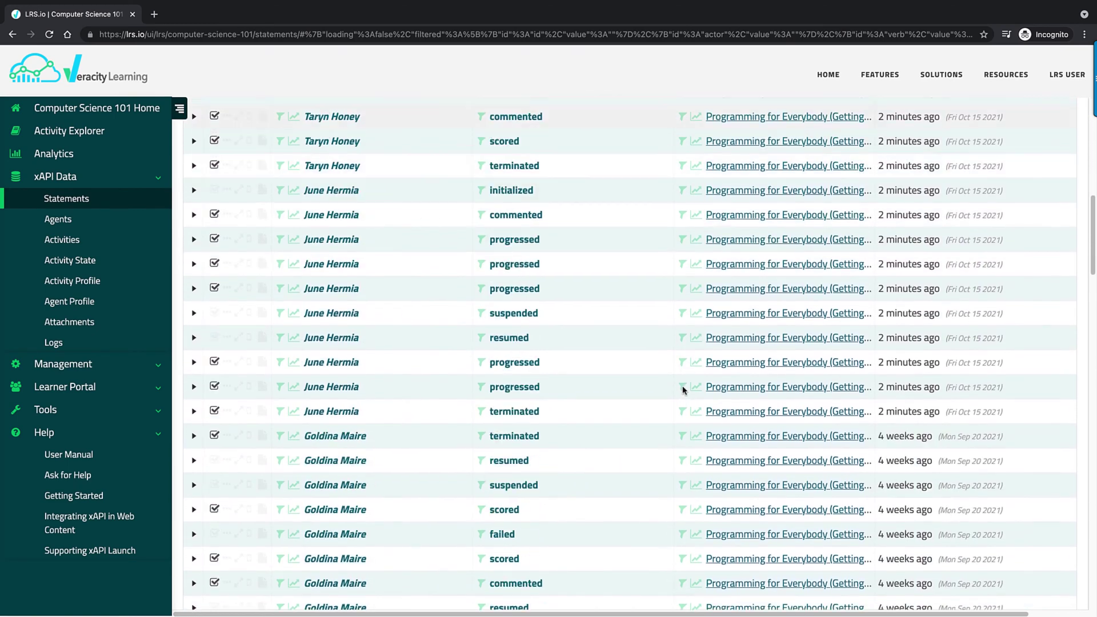
scroll(686, 391, "up", 15)
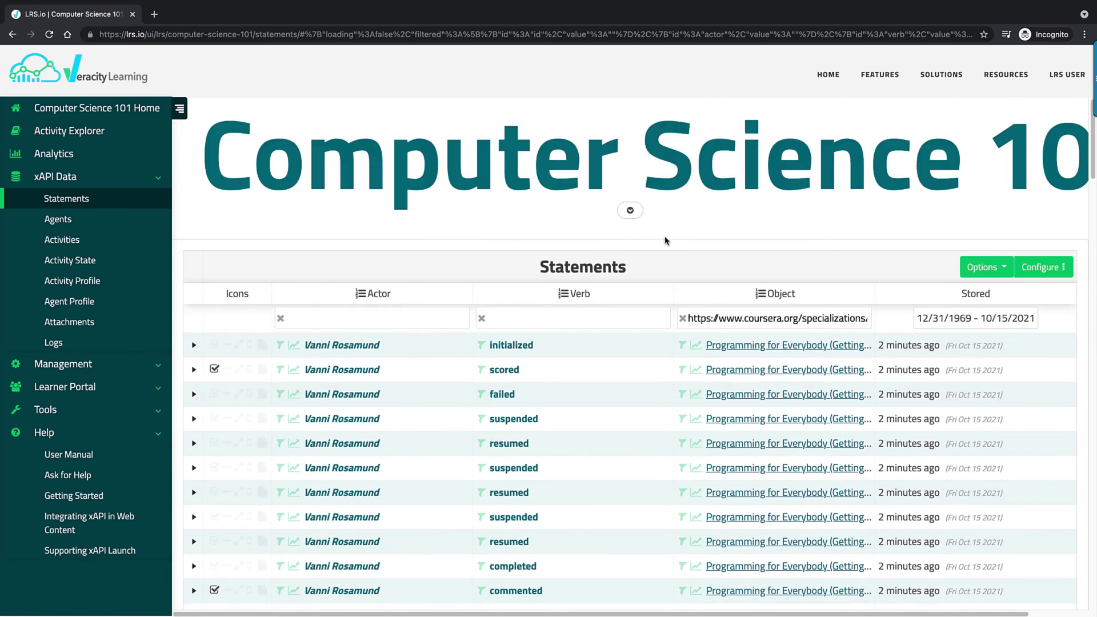
left_click(680, 318)
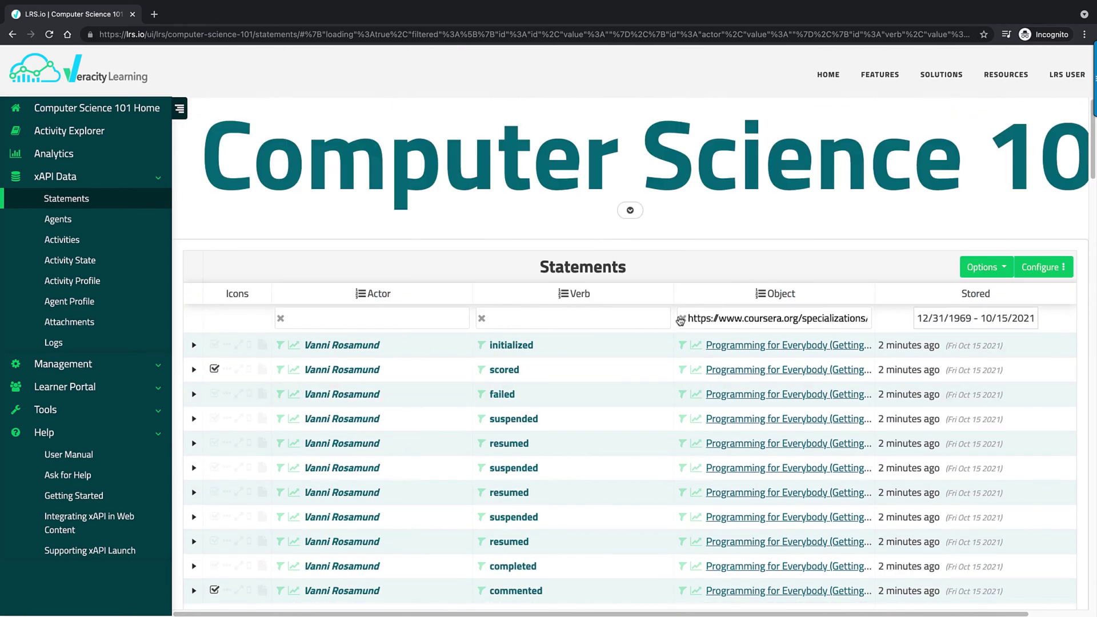
- Leave the Stored date range unchanged and open the viewer's Configure settings
left_click(971, 324)
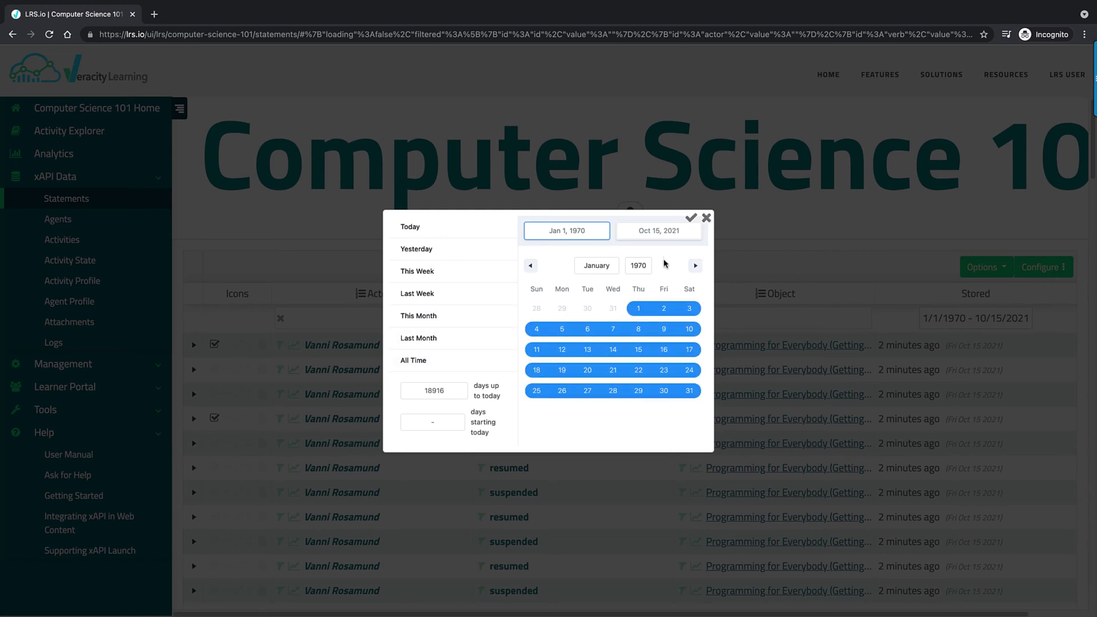
left_click(708, 219)
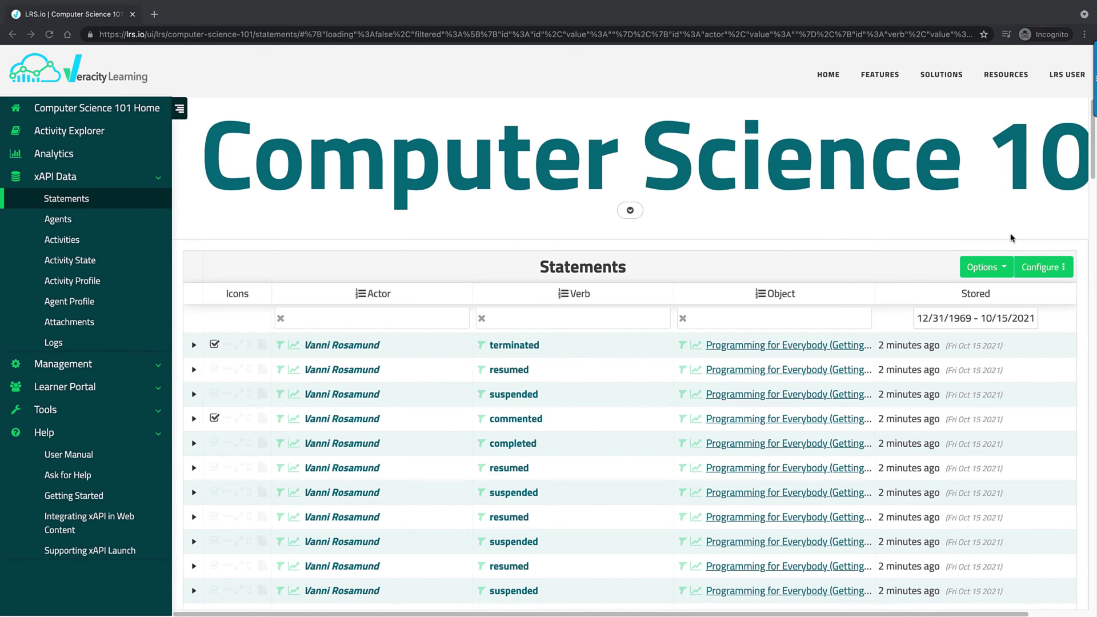
left_click(1042, 266)
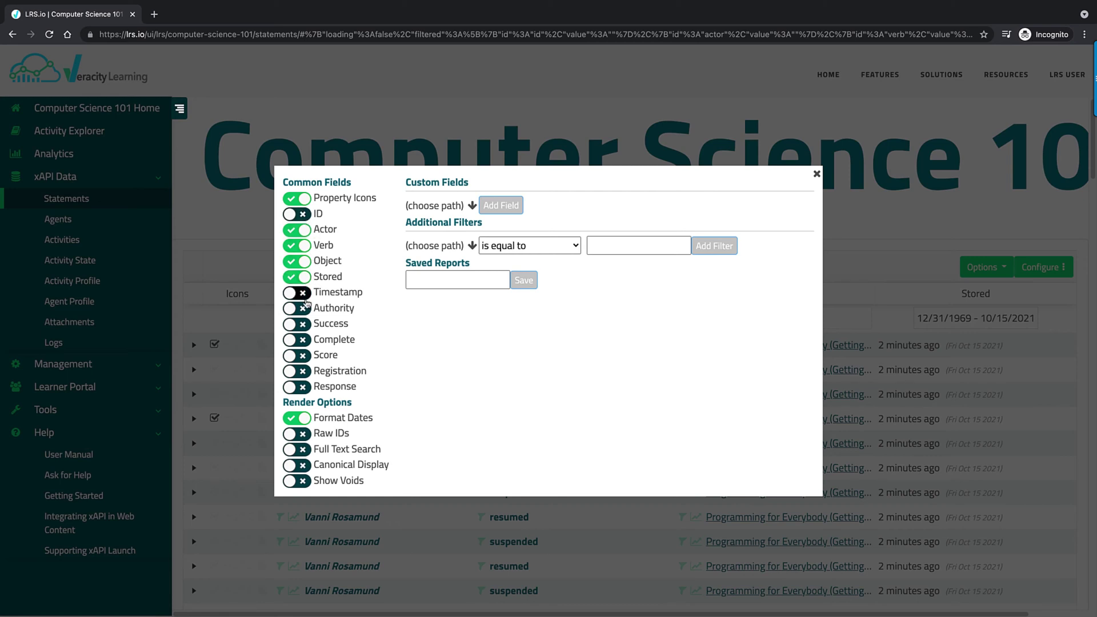
- Enable the Timestamp, Success, Complete, Score and Response columns, keeping Authority off
left_click(302, 295)
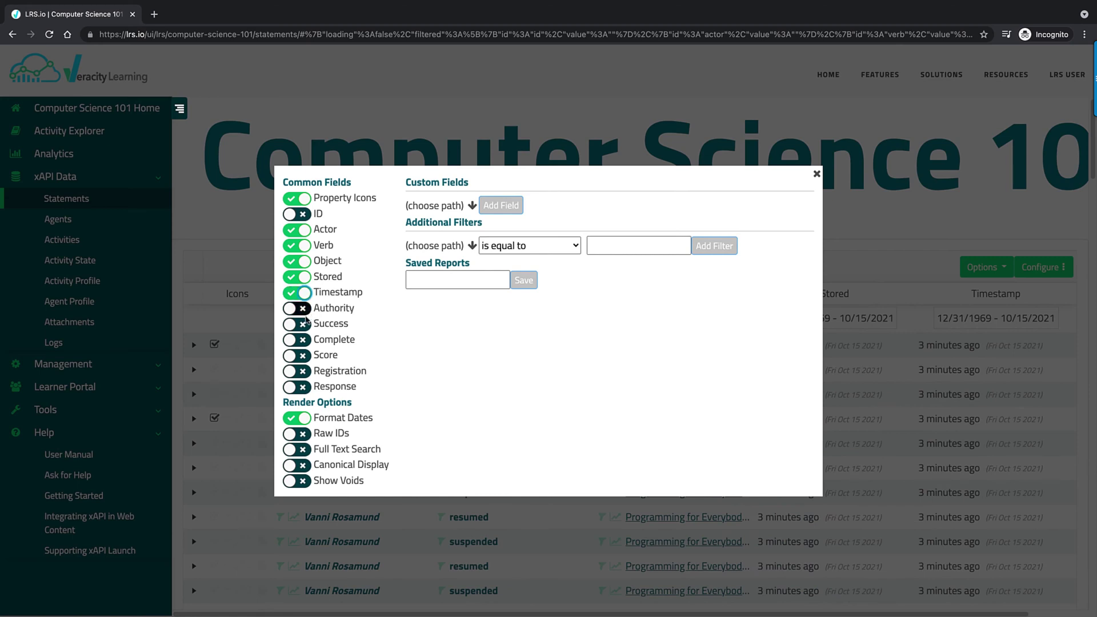
left_click(298, 311)
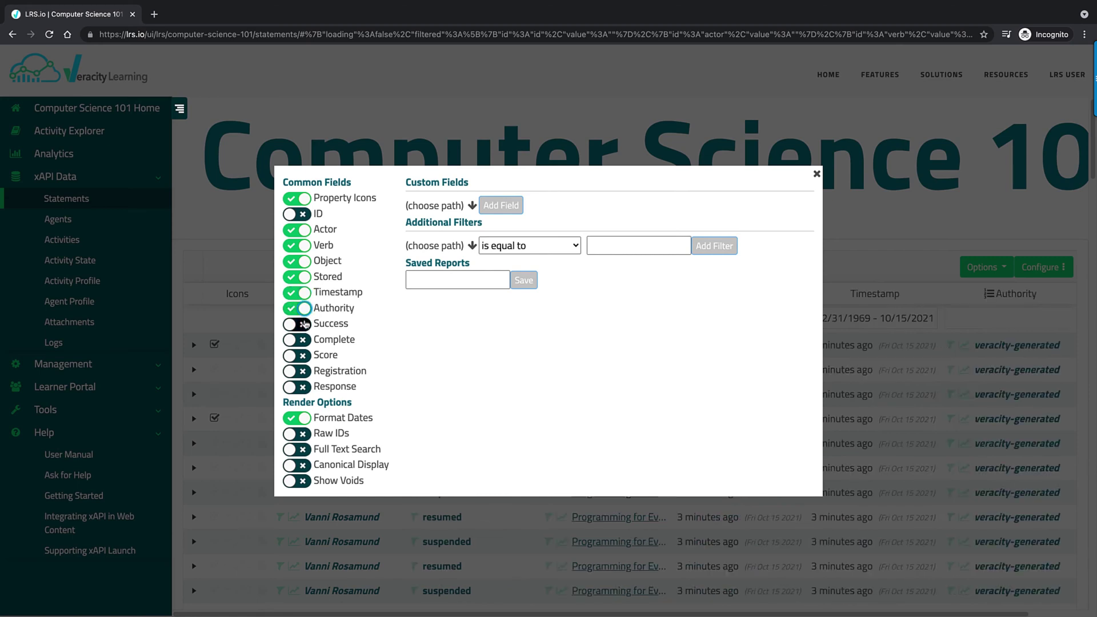
left_click(297, 309)
left_click(301, 324)
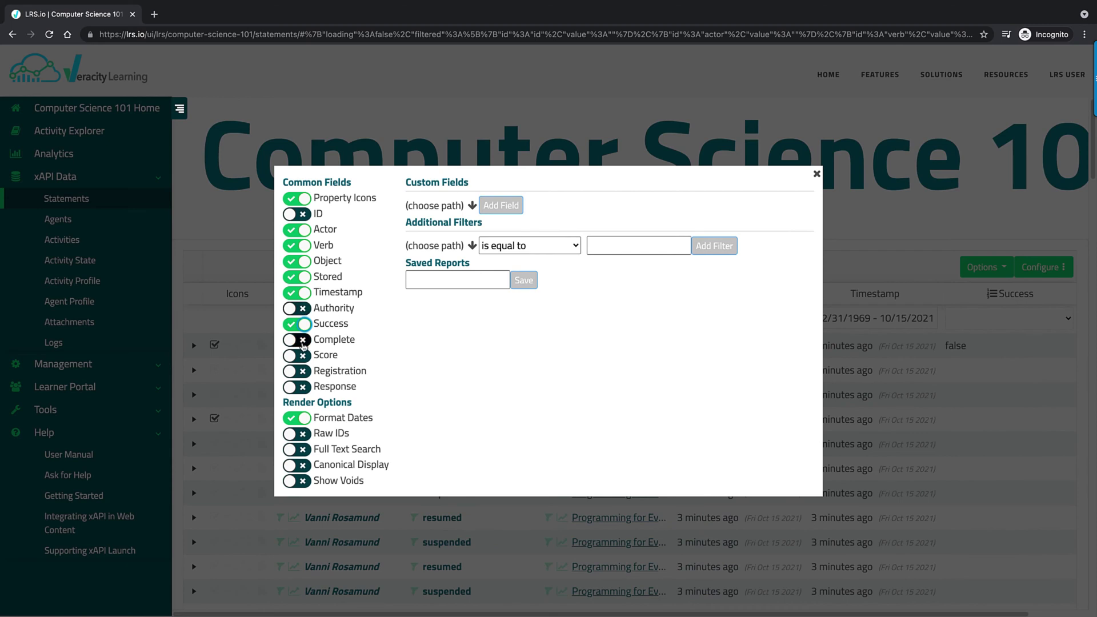
left_click(304, 340)
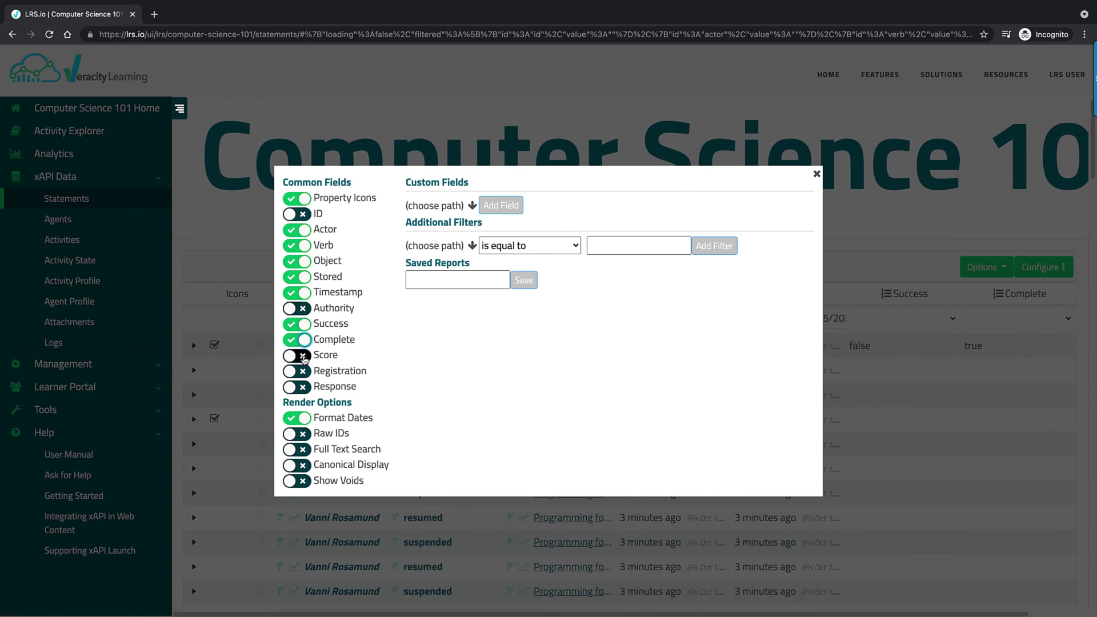
left_click(304, 356)
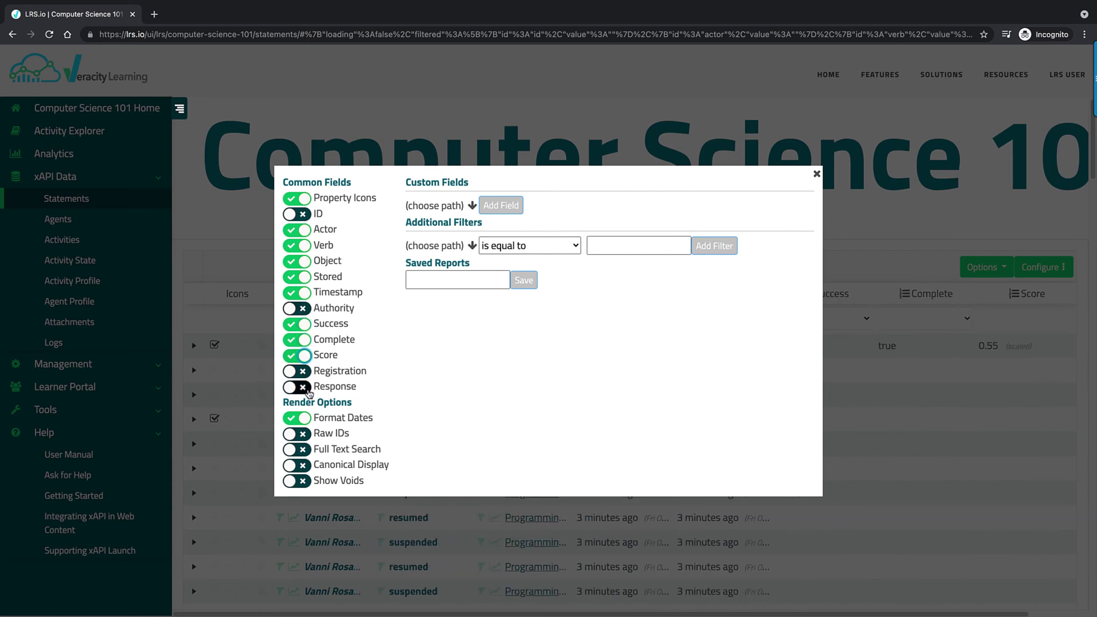
left_click(304, 387)
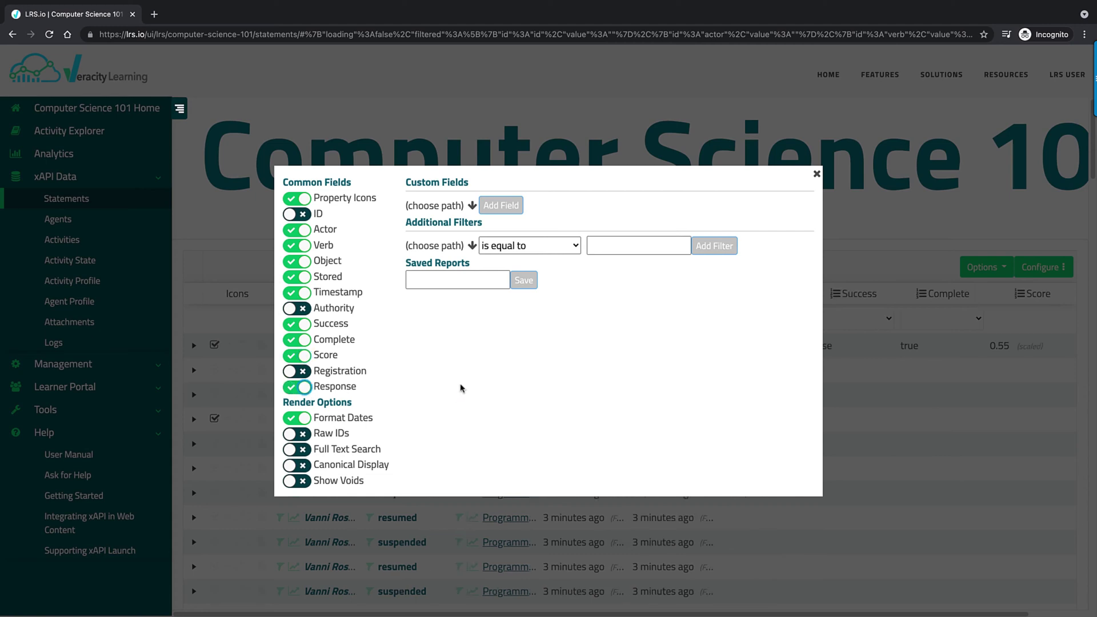